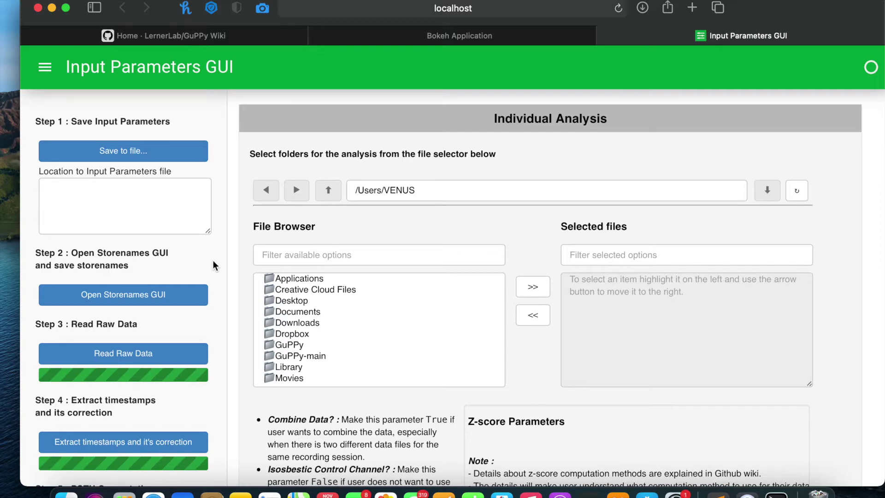
key("ctrl+Right")
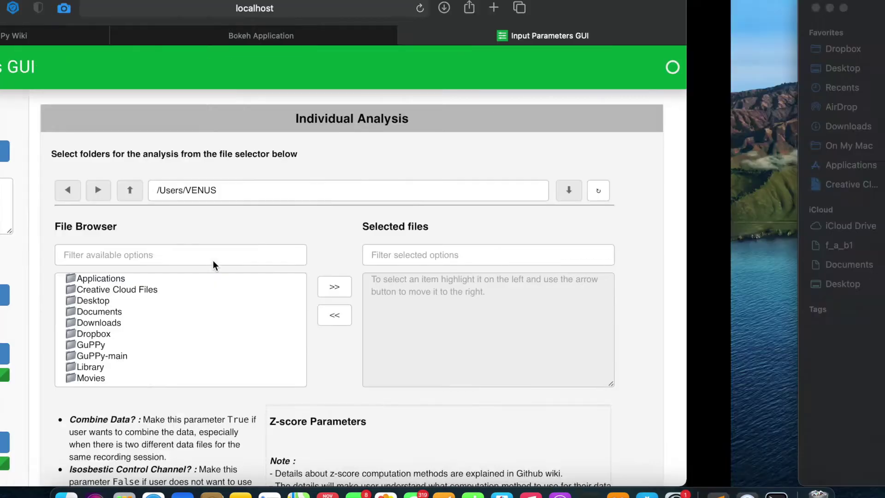
left_click(207, 30)
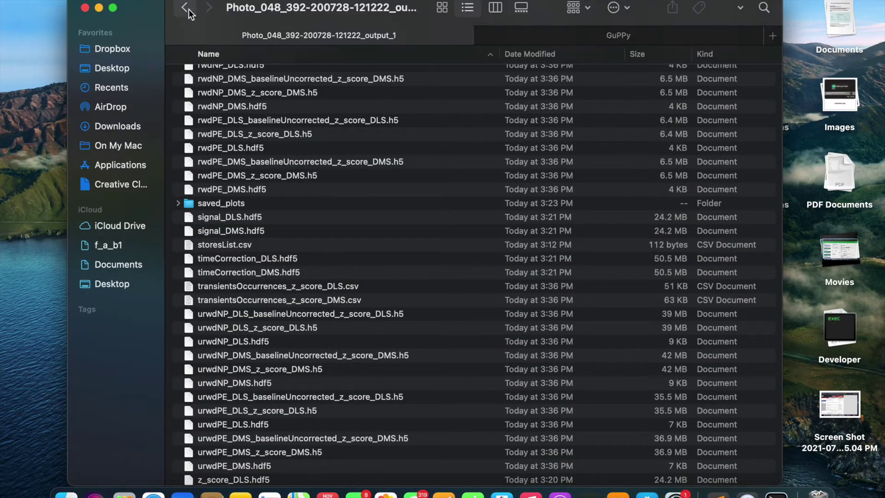
left_click(184, 7)
left_click(184, 7)
left_click(233, 76)
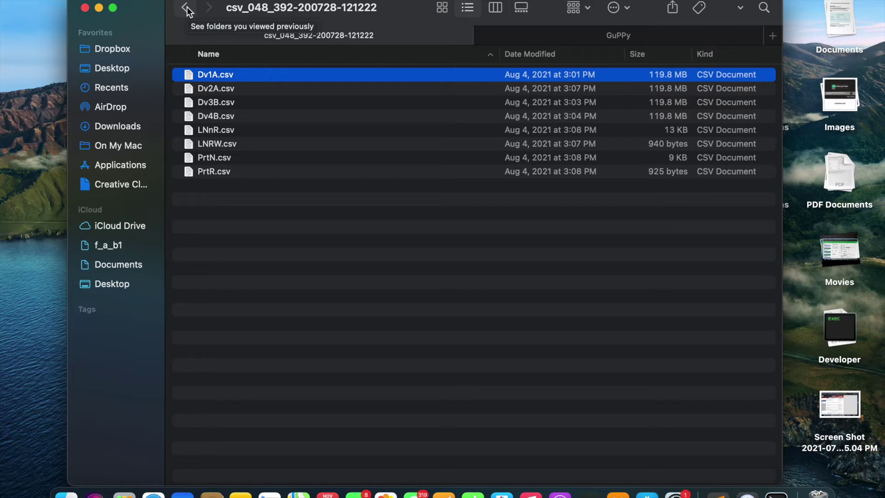
left_click(186, 8)
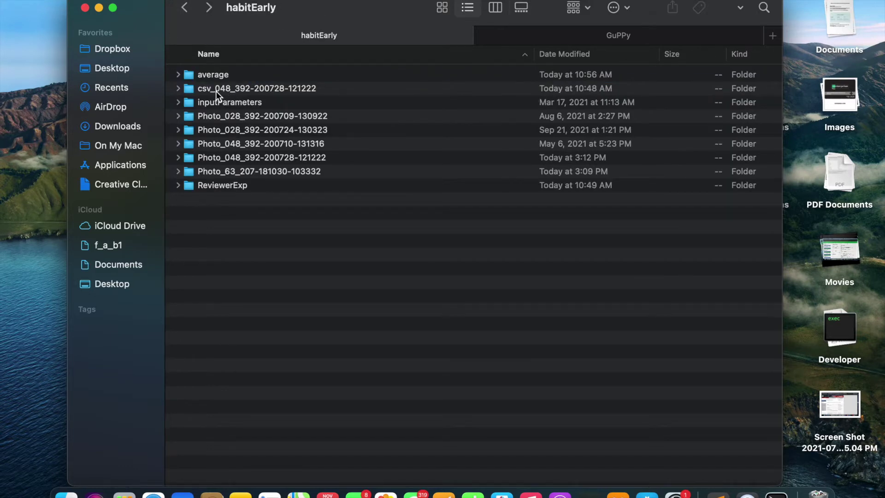
double_click(222, 91)
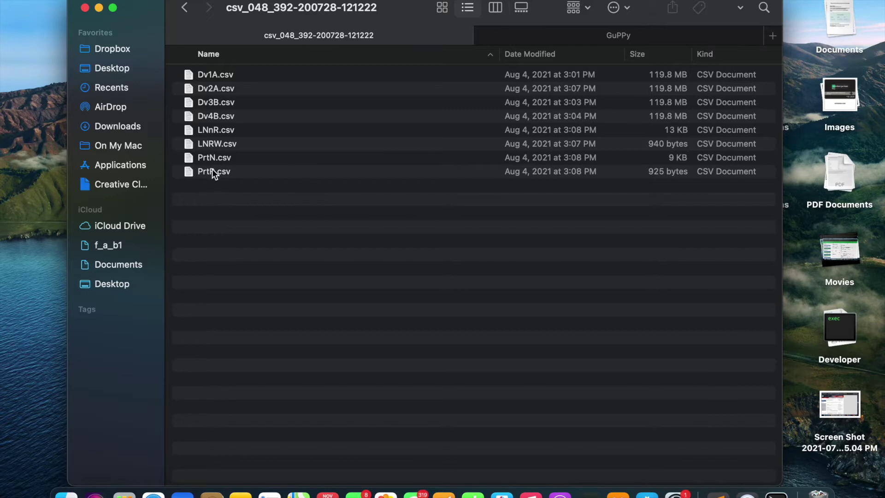
Step: Select Dv1A.csv and step the selection back and forth through the Dv CSV files
left_click(228, 79)
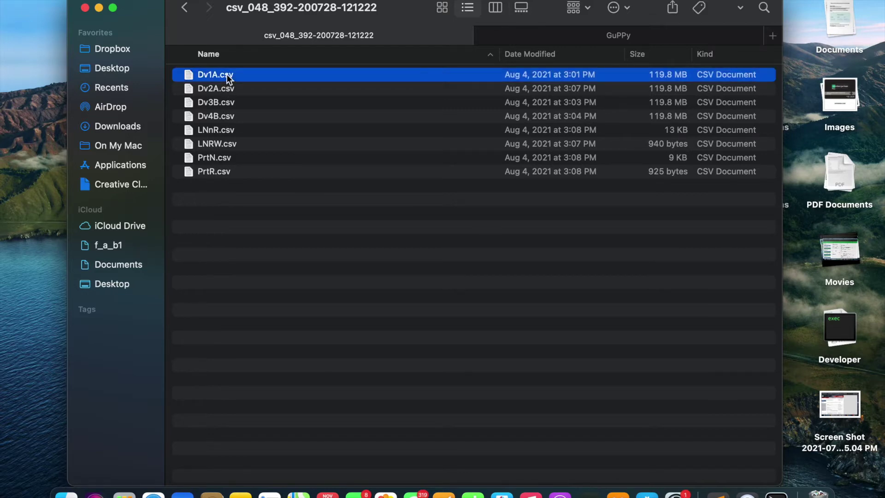
key("Down")
key("Down")
key("Down")
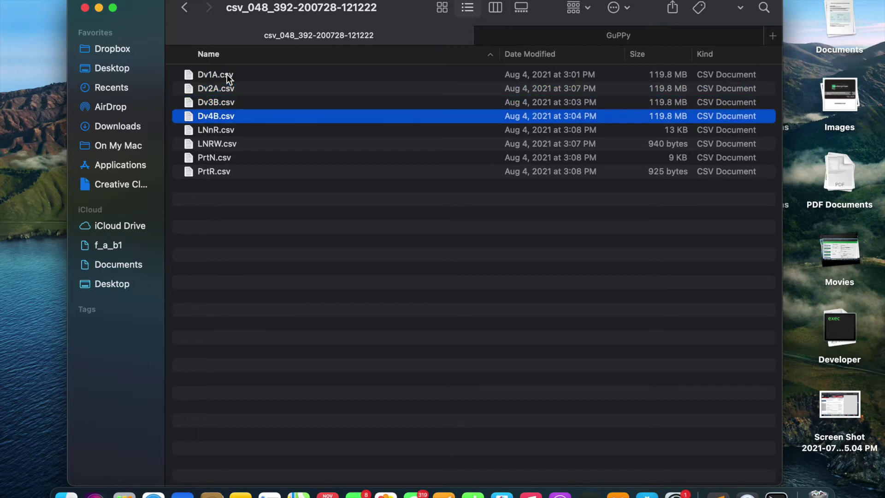
key("Up")
key("Up")
key("Up")
key("Down")
key("Down")
key("Down")
key("Down")
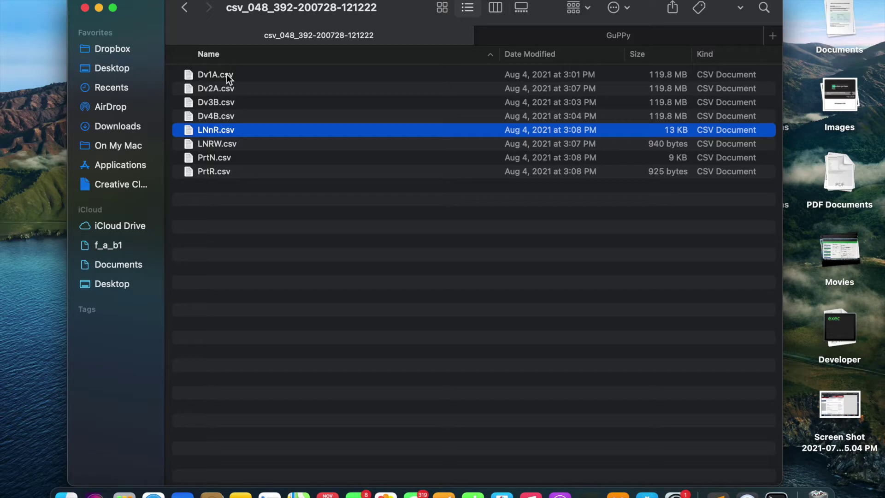
key("Up")
key("Up")
key("Up")
key("Up")
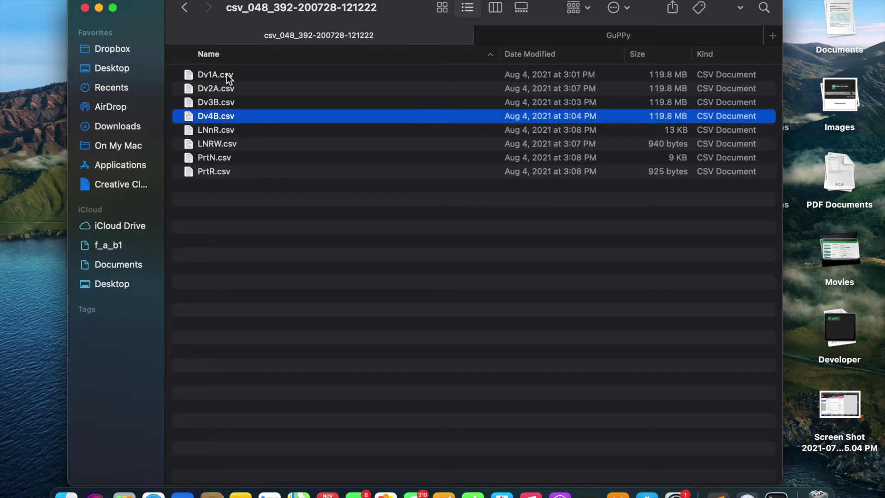
key("Down")
key("Down")
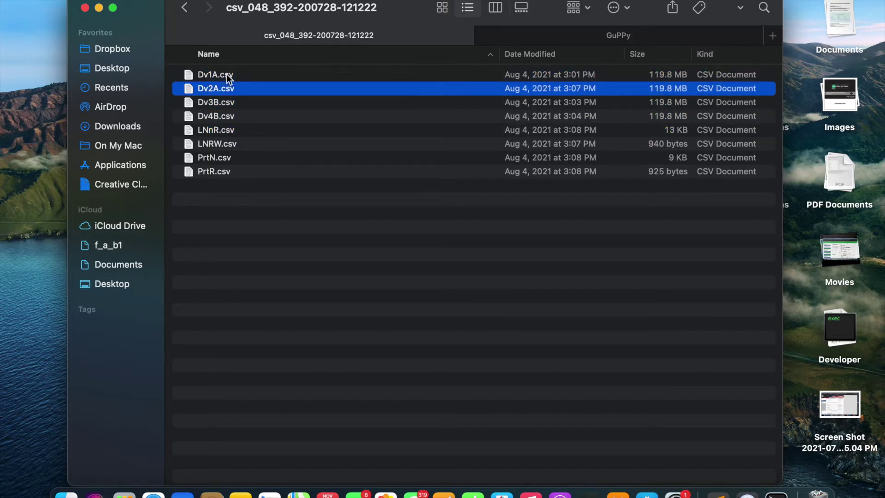
key("Down")
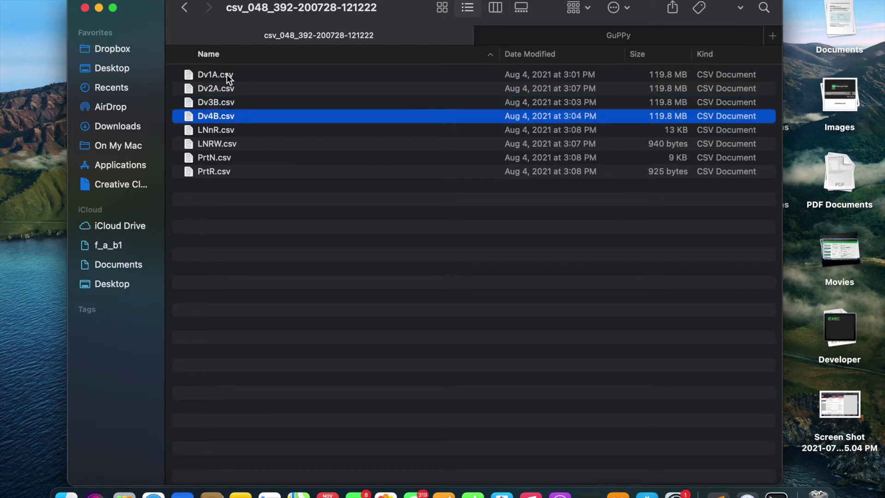
key("Up")
key("Up")
key("Up")
key("Down")
key("Down")
key("Down")
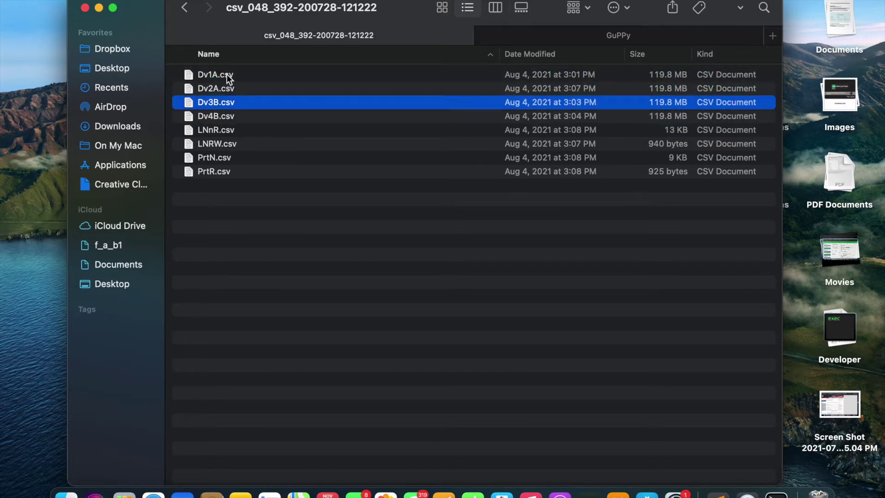
key("Up")
key("Up")
key("Up")
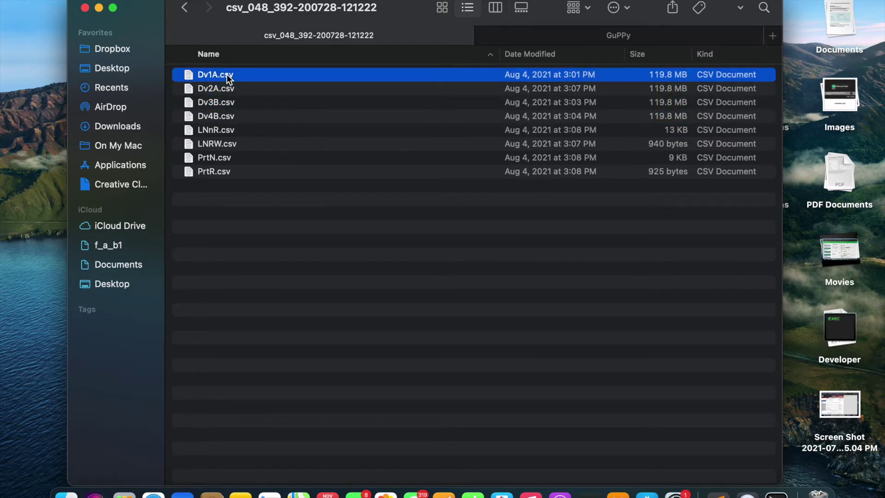
key("Down")
key("Up")
key("Down")
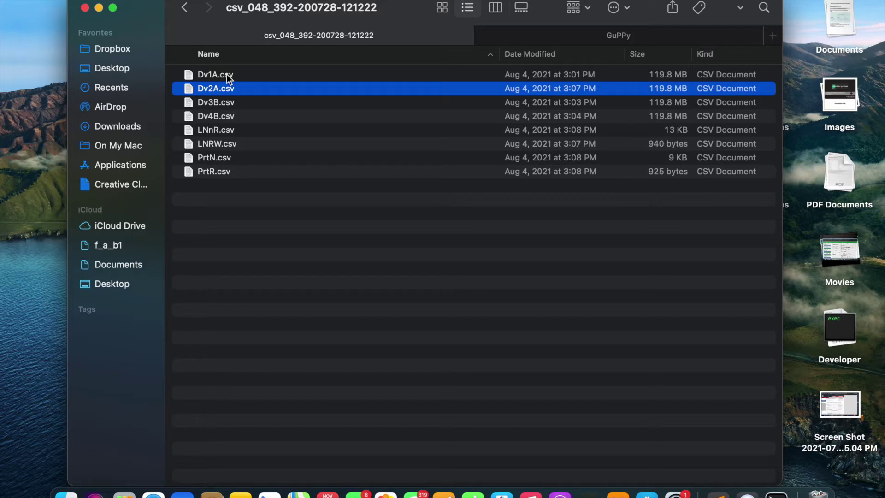
Step: Select Dv3B.csv and Dv4B.csv together and open both files in Numbers
key("Down")
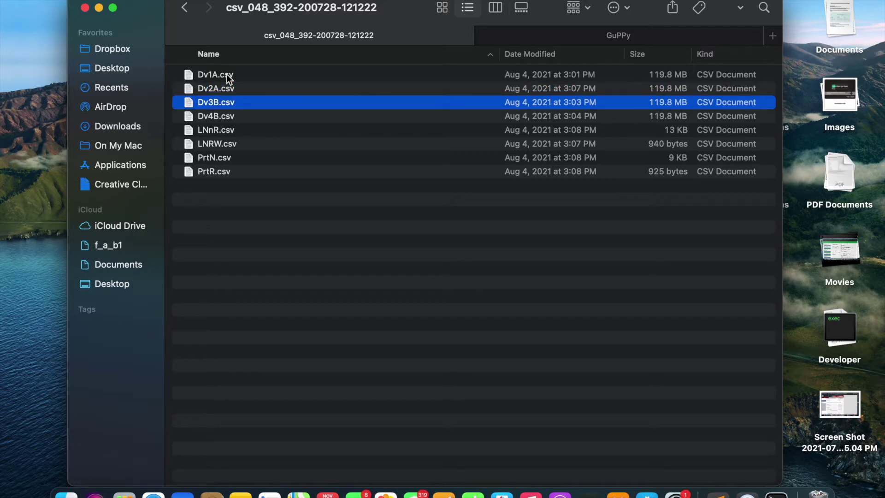
key("Down")
key("Up")
key("Down")
key("Up")
key("shift+Down")
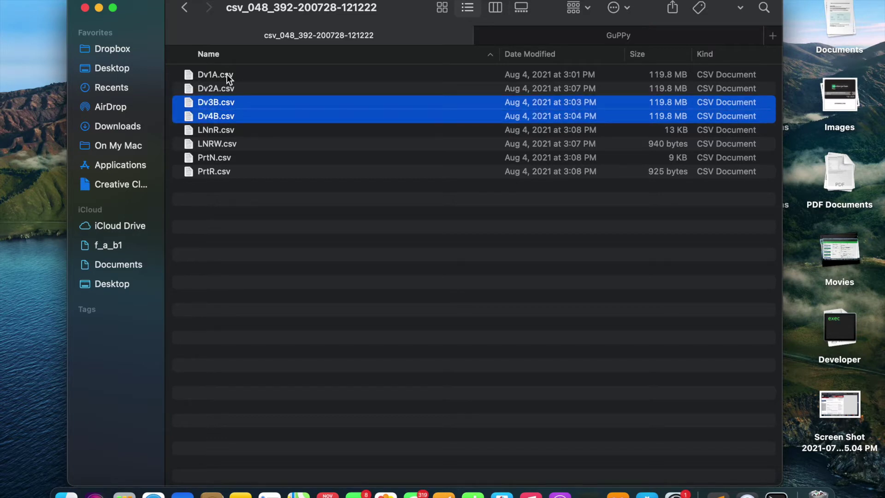
key("super+o")
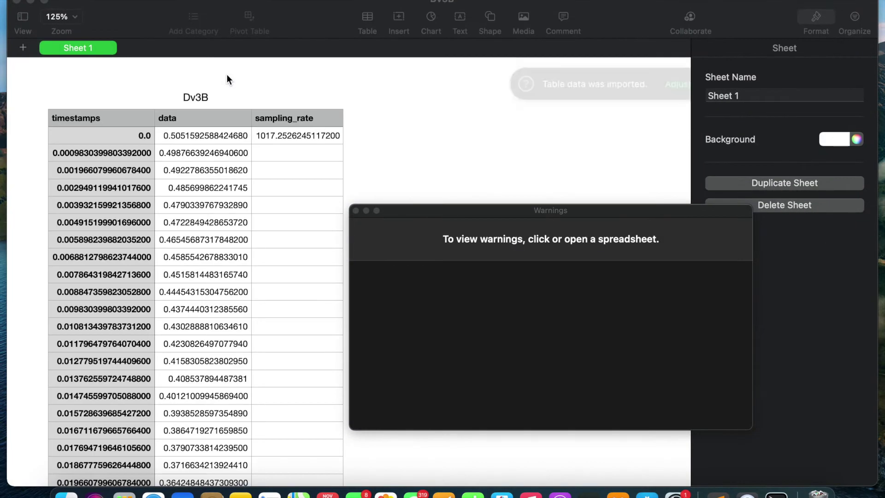
Step: Close both import row-limit warnings and move the Dv4B window right, beside Dv3B
left_click(356, 210)
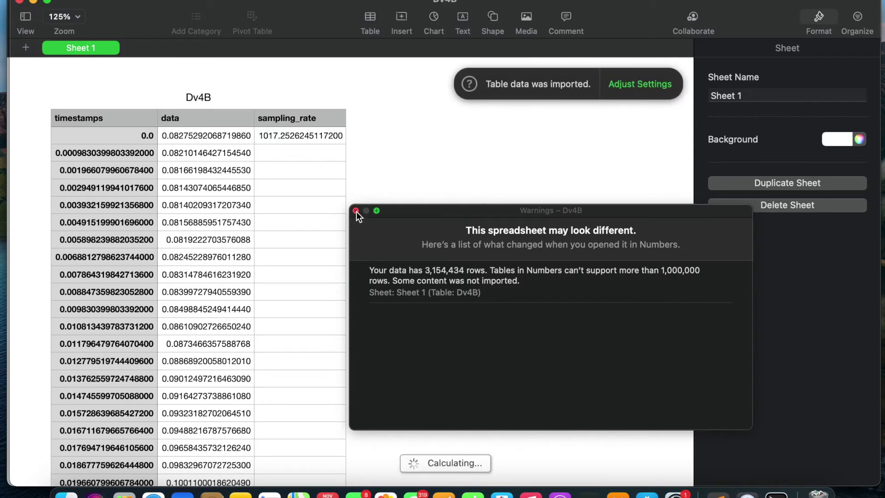
left_click(356, 211)
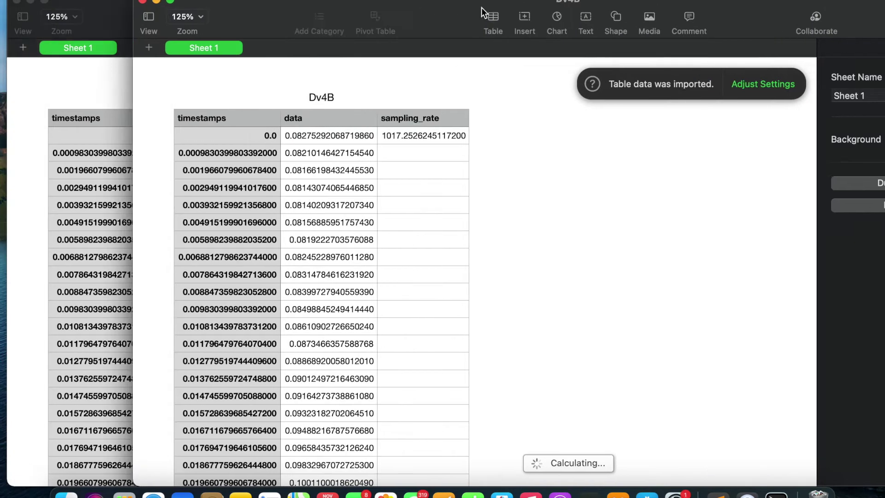
left_click_drag(481, 8, 621, 11)
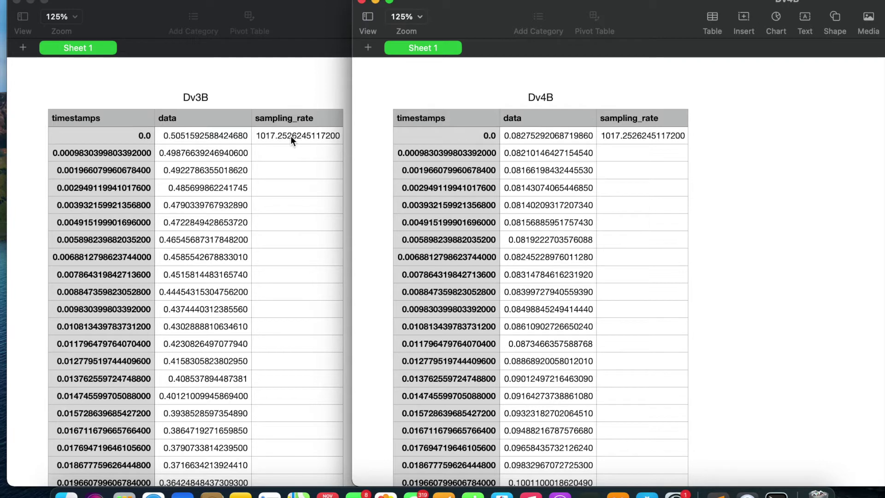
Step: Zoom the Dv3B window so its spreadsheet fills the screen over Dv4B
double_click(320, 24)
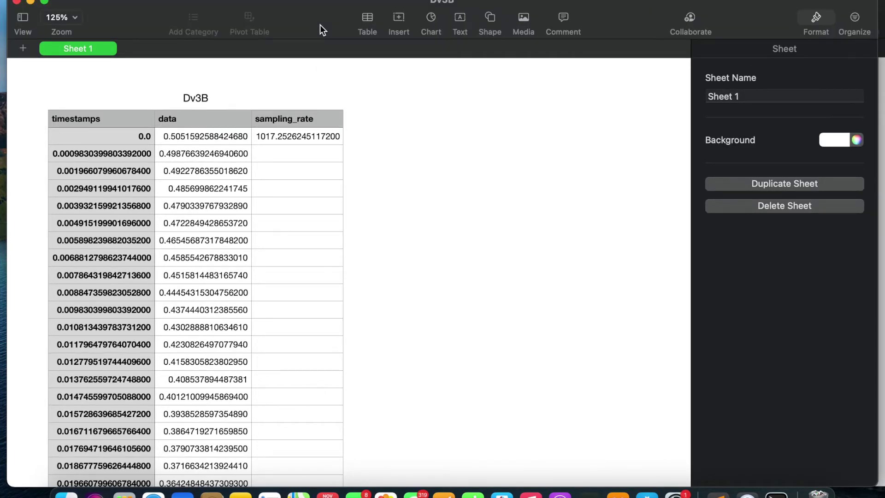
key("ctrl+Up")
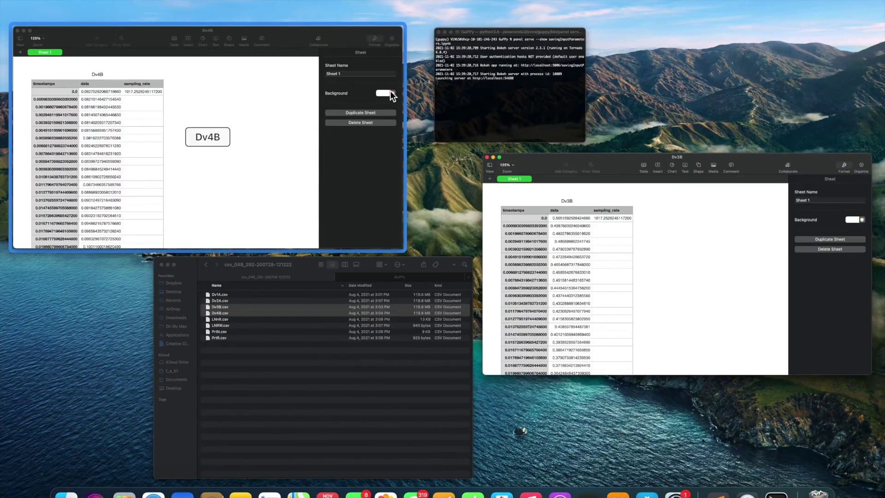
left_click(390, 90)
left_click(408, 84)
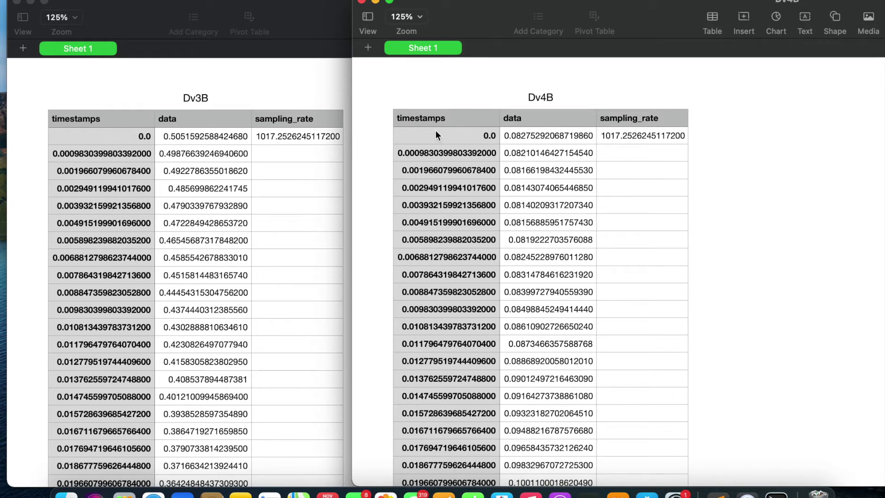
key("super+q")
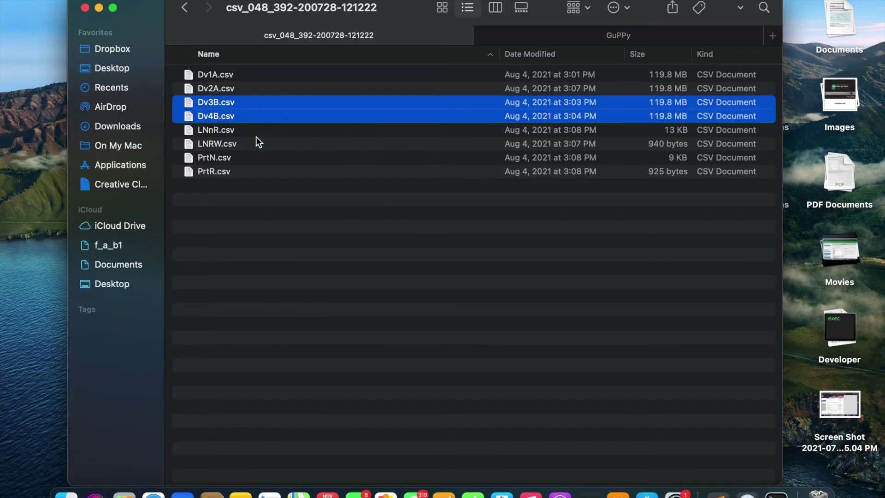
left_click(244, 134)
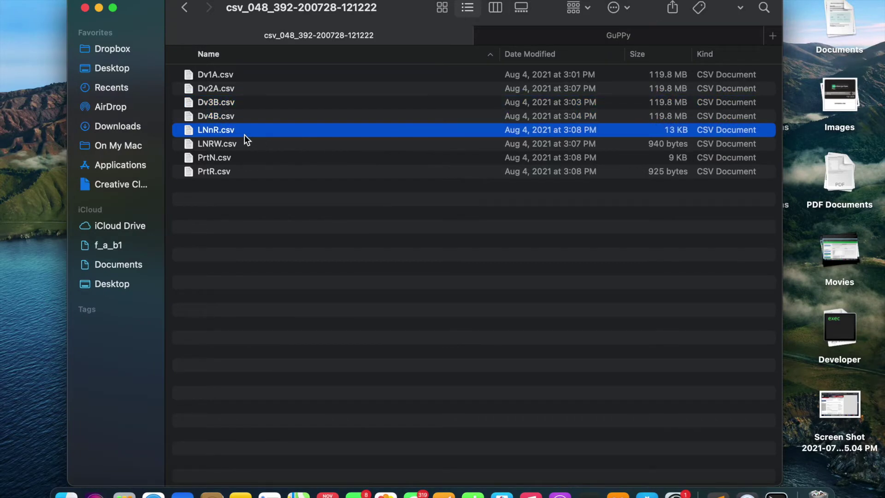
key("shift+Down")
key("shift+Down")
key("shift+Down")
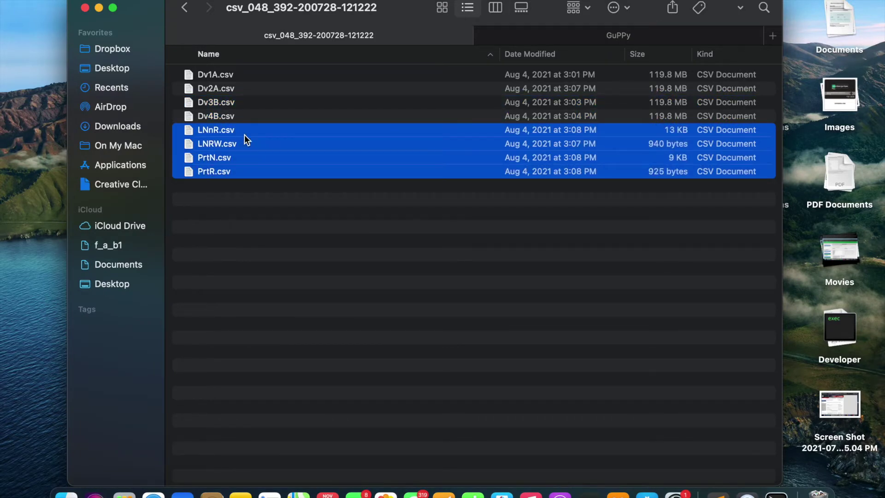
left_click(229, 191)
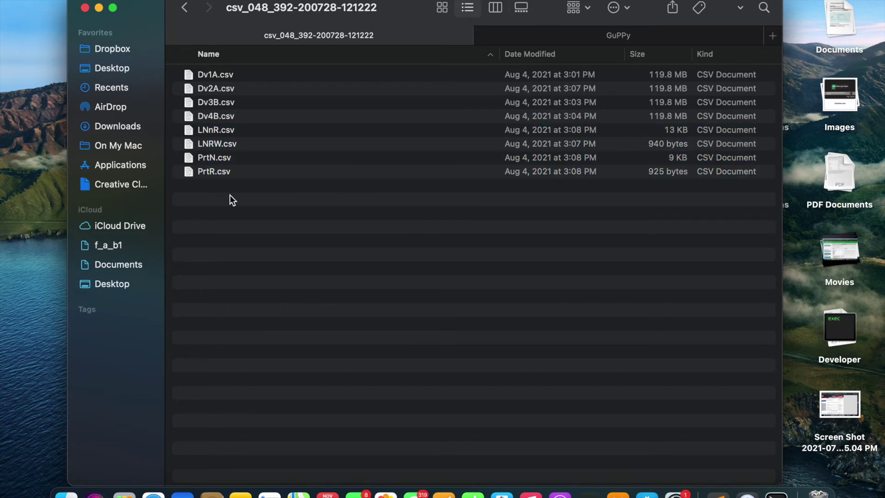
left_click(227, 132)
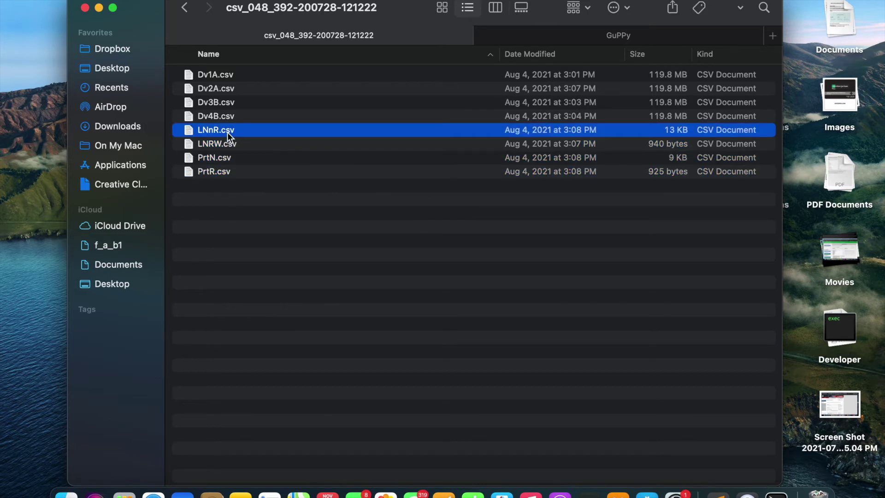
left_click(231, 144)
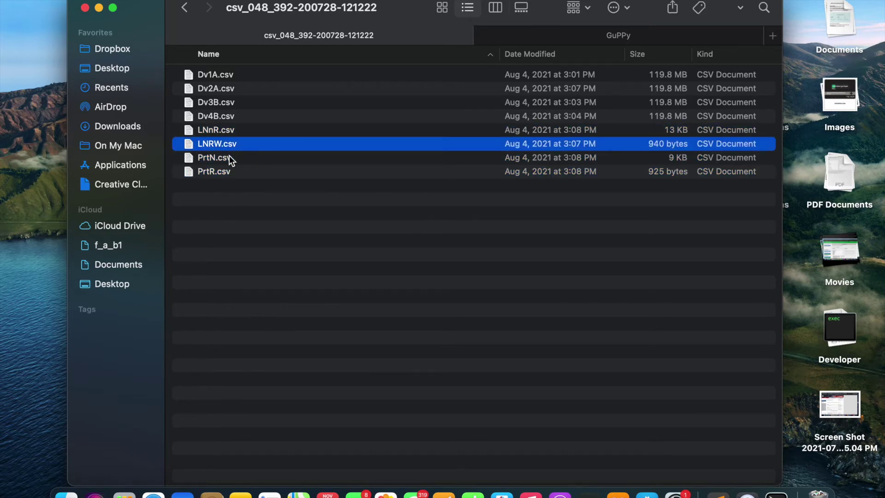
left_click(228, 156)
left_click(228, 172)
left_click(227, 130)
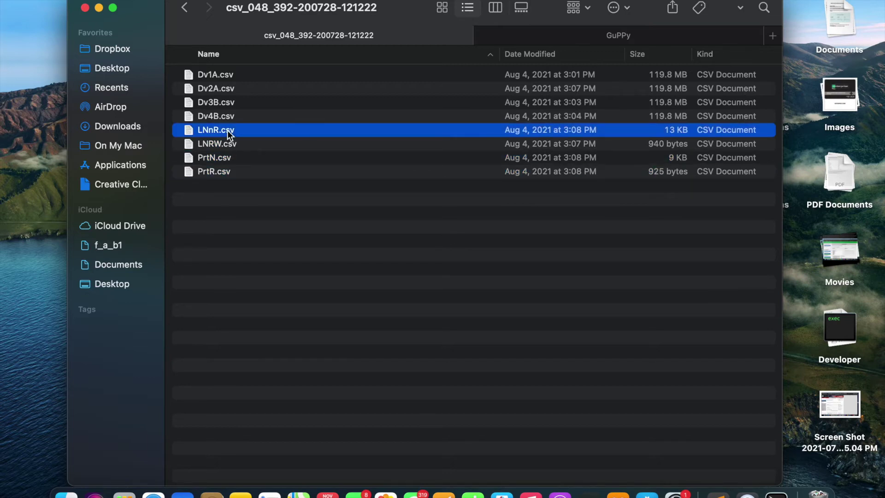
double_click(228, 130)
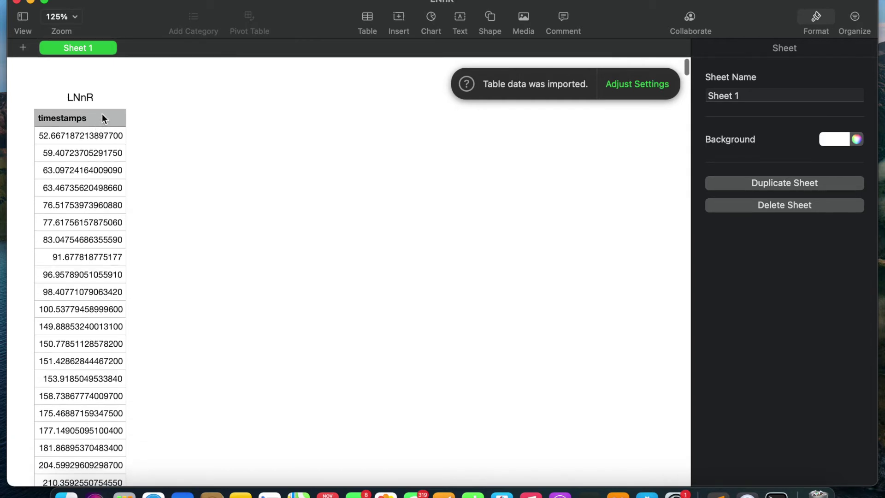
scroll(83, 216, "down", 15)
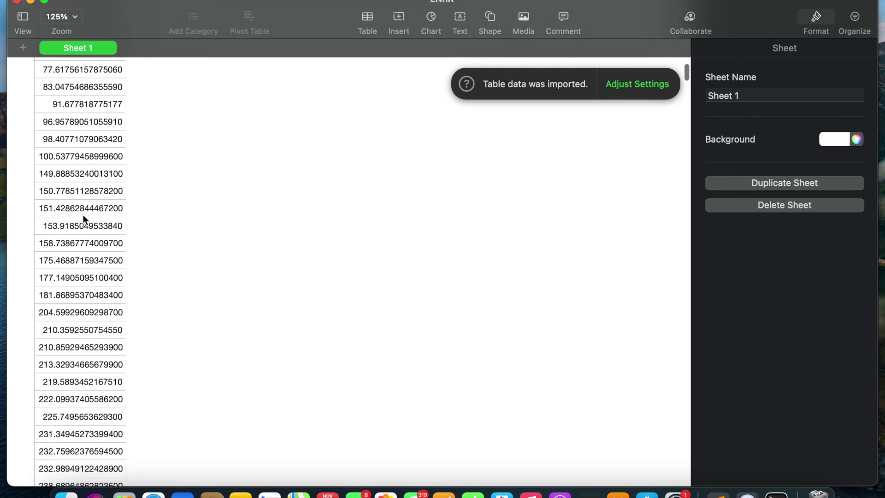
scroll(83, 215, "down", 10)
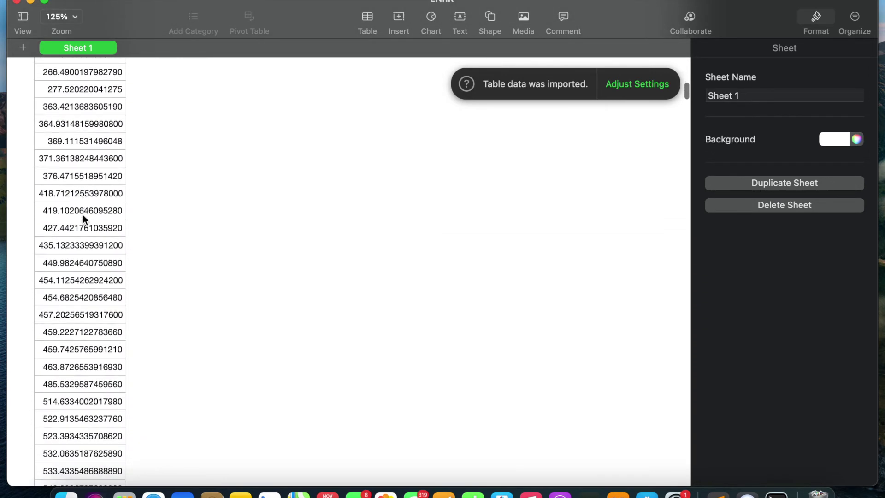
scroll(83, 214, "up", 20)
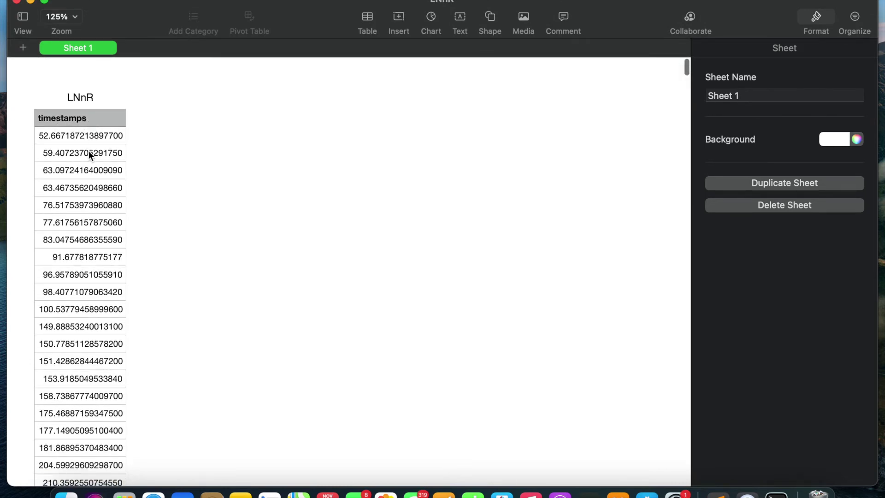
left_click(87, 118)
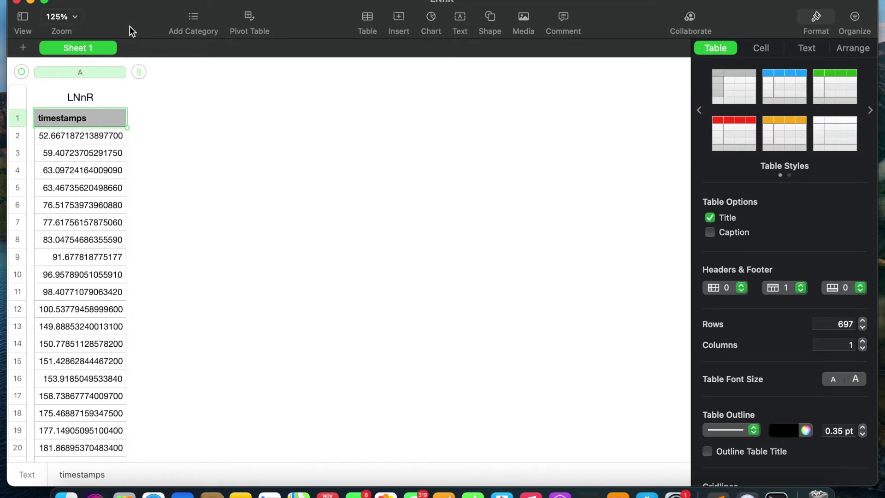
key("super+q")
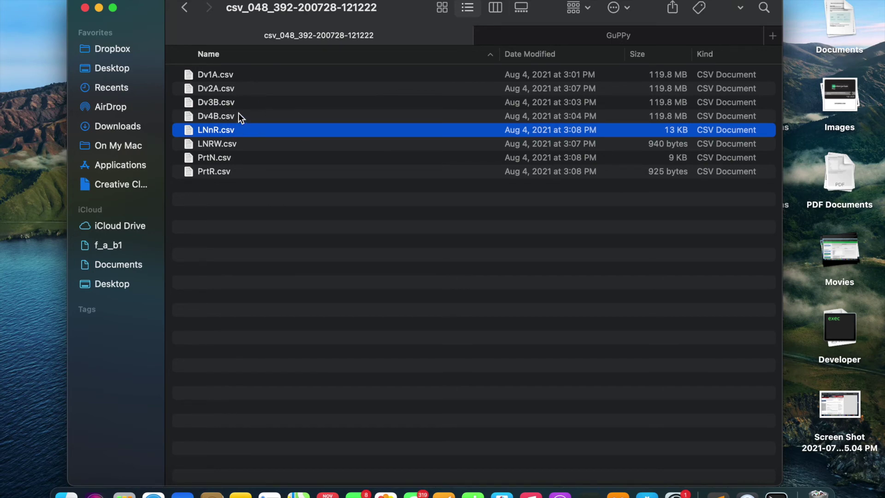
key("ctrl+Left")
left_click(311, 324)
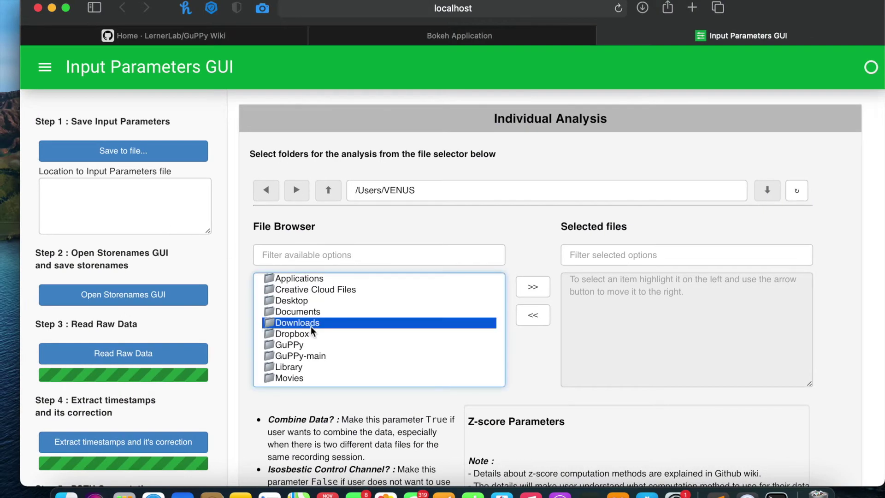
left_click(765, 191)
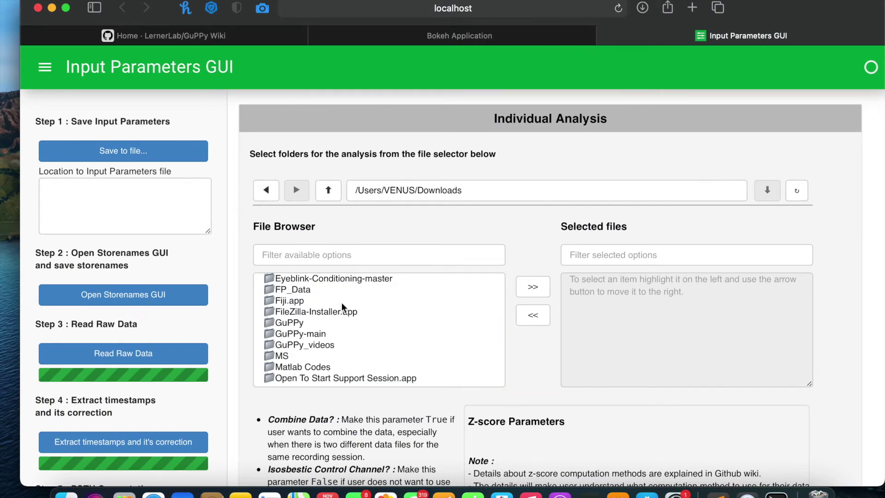
left_click(317, 322)
left_click(767, 190)
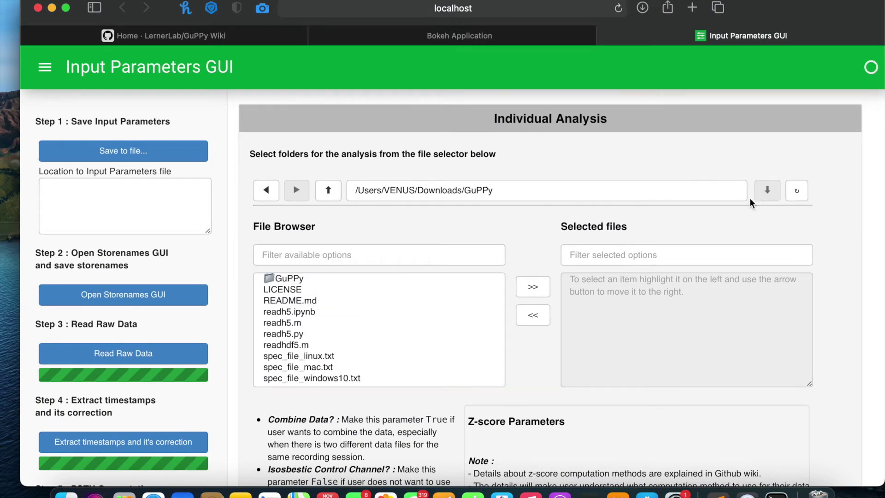
left_click(328, 190)
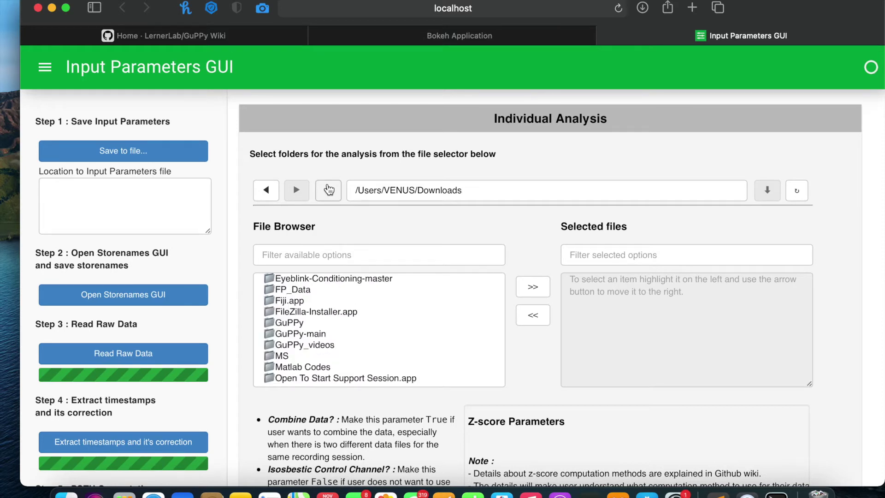
left_click(308, 289)
left_click(767, 190)
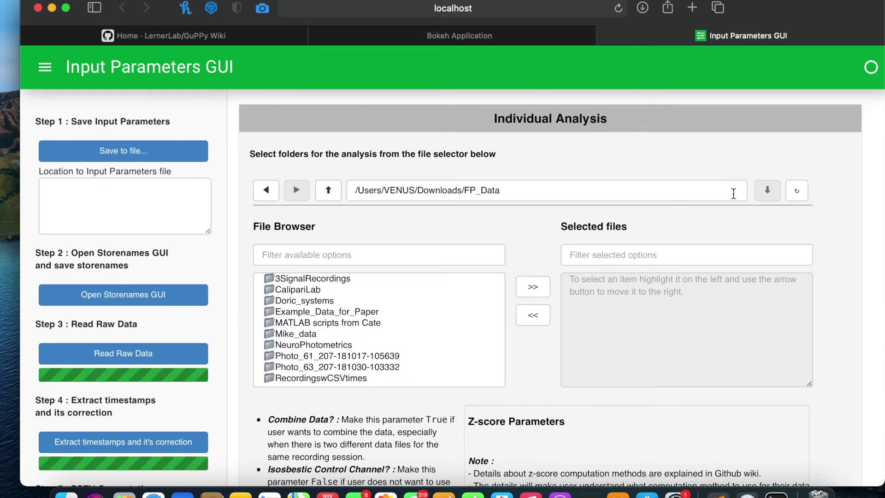
scroll(329, 333, "down", 2)
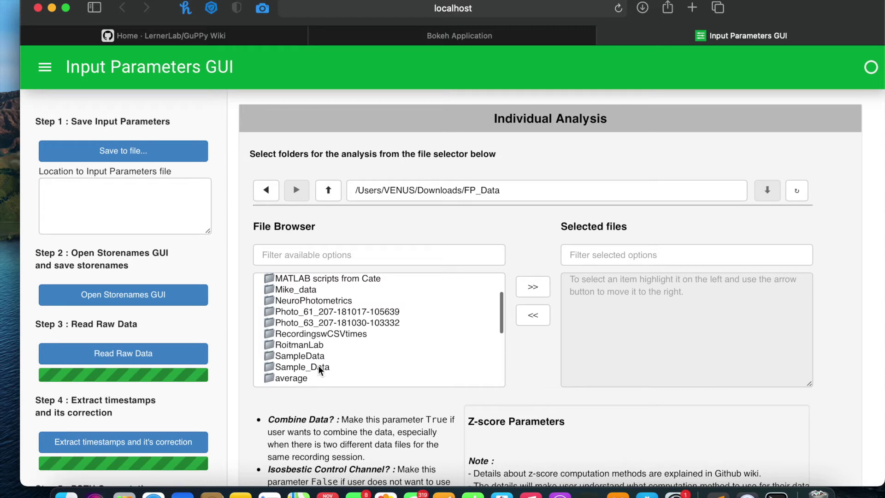
scroll(321, 364, "down", 2)
left_click(317, 377)
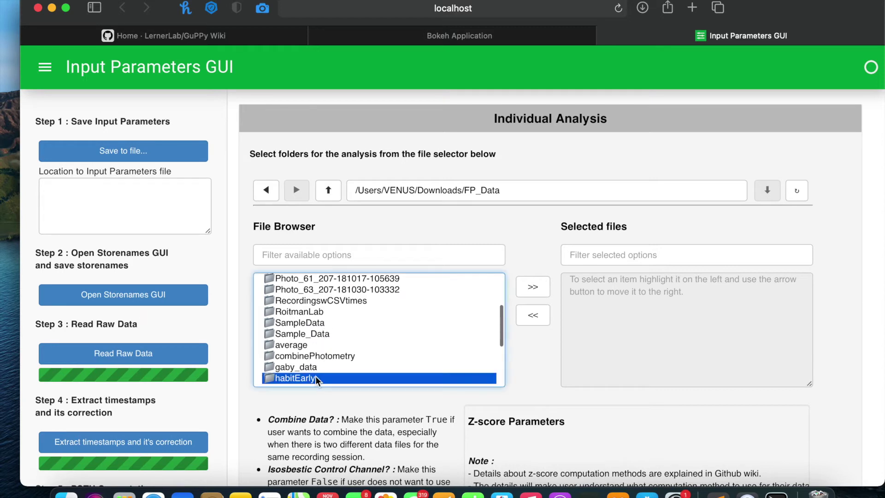
left_click(767, 191)
left_click(330, 355)
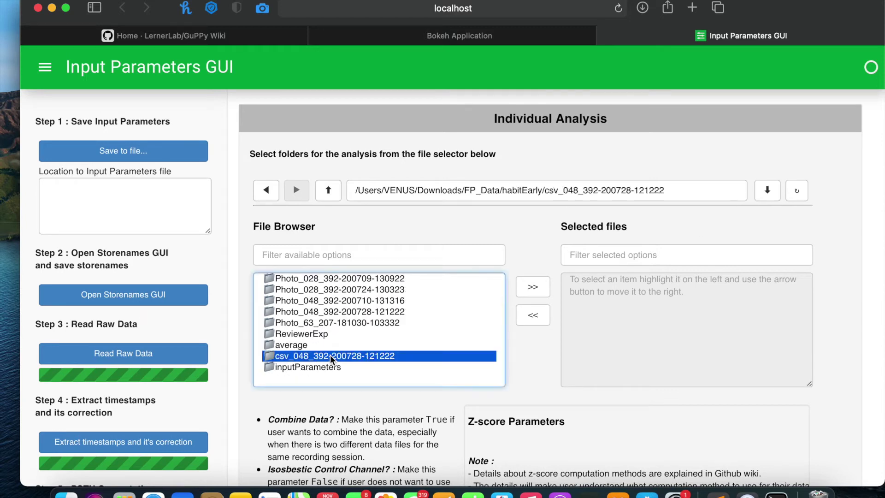
left_click(533, 286)
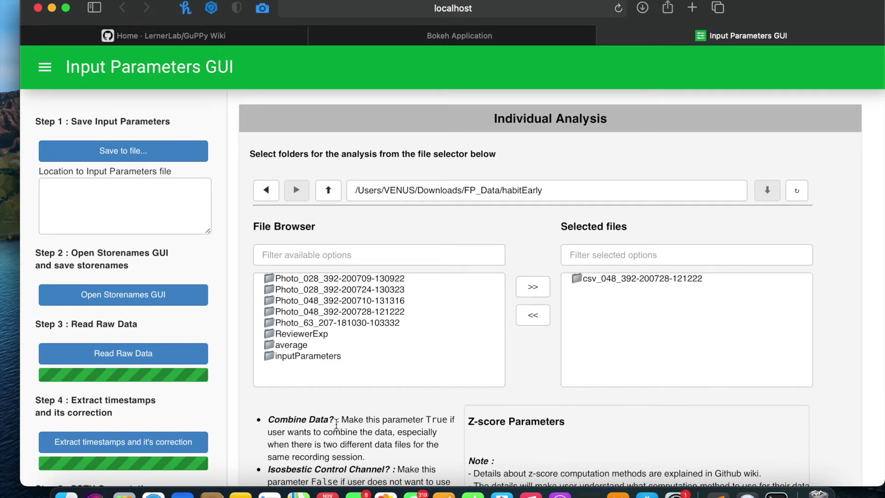
Step: Save the input parameters to inputParameters.json under habitEarly
left_click(164, 157)
scroll(258, 414, "down", 5)
scroll(258, 414, "up", 5)
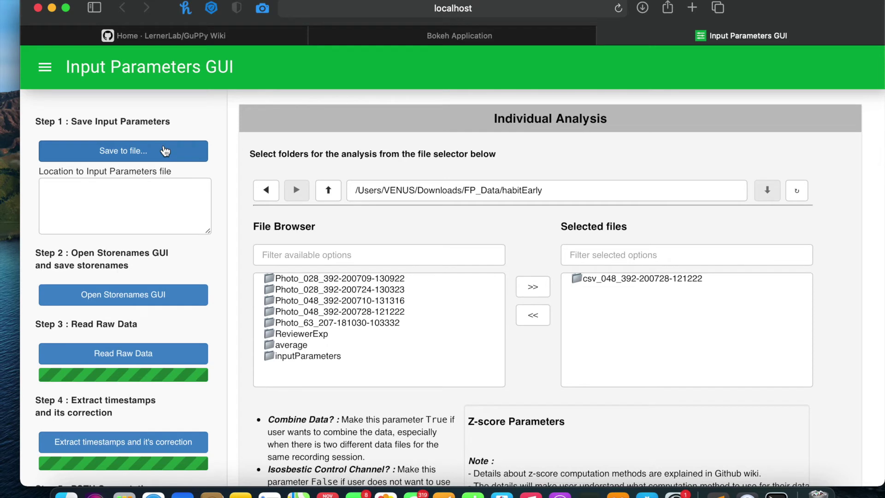
left_click(165, 151)
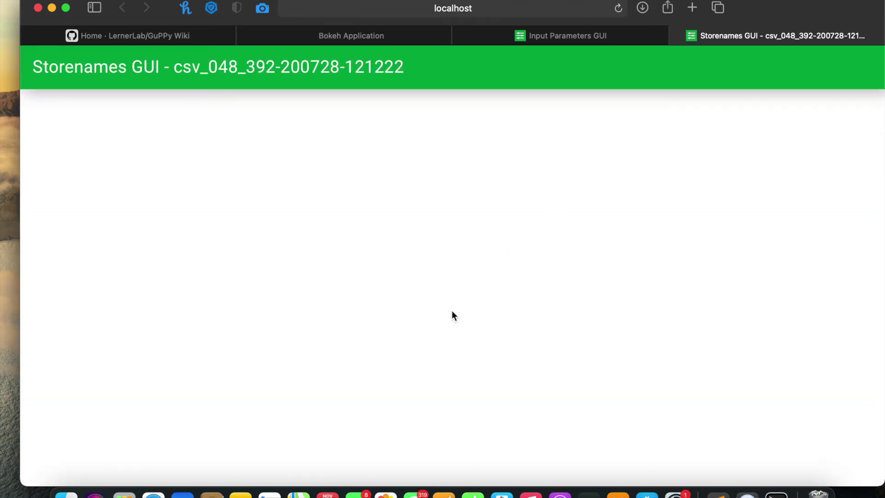
Step: In Finder, select Dv1A.csv through Dv4B.csv, then return to the Storenames GUI
scroll(384, 335, "down", 2)
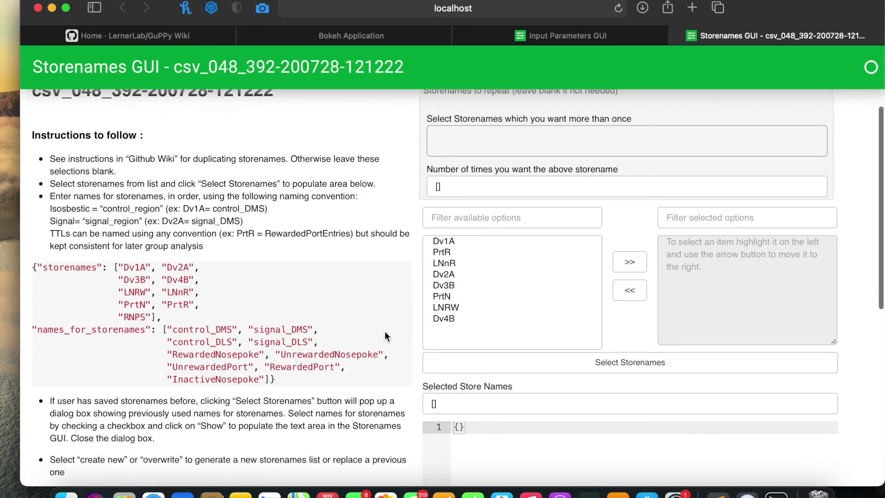
key("ctrl+Right")
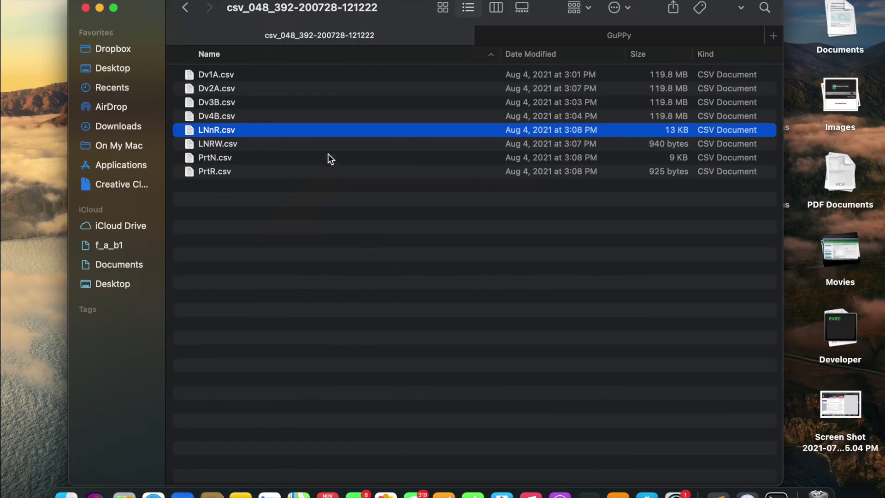
left_click(234, 82)
left_click(231, 92)
left_click(229, 105)
left_click(232, 118)
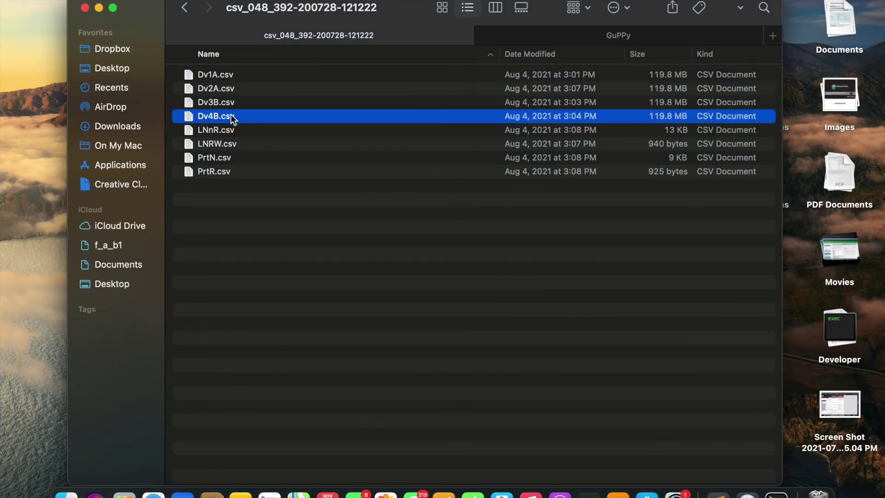
key("ctrl+Left")
Step: Shift-select Dv1A through Dv4B, move all eight to the selected list, and click Select Storenames
left_click(467, 252)
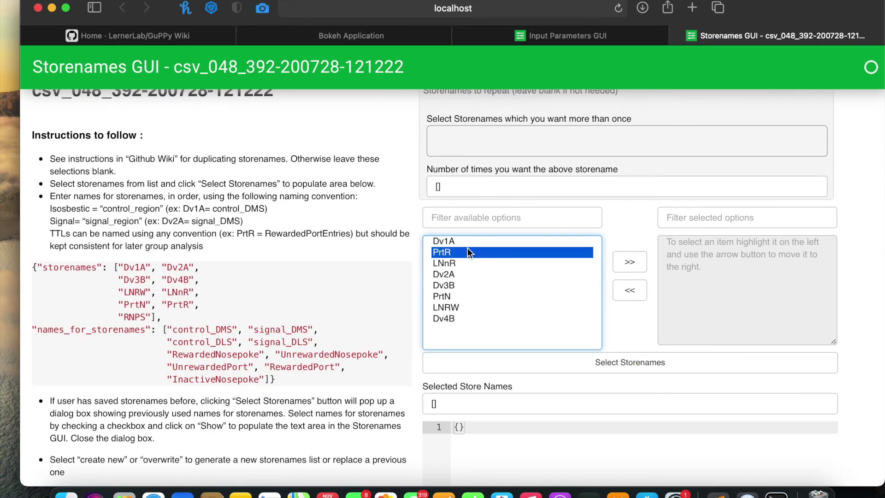
left_click(463, 241)
key("shift+Down")
key("shift+Down")
key("shift+Down")
key("shift+Down")
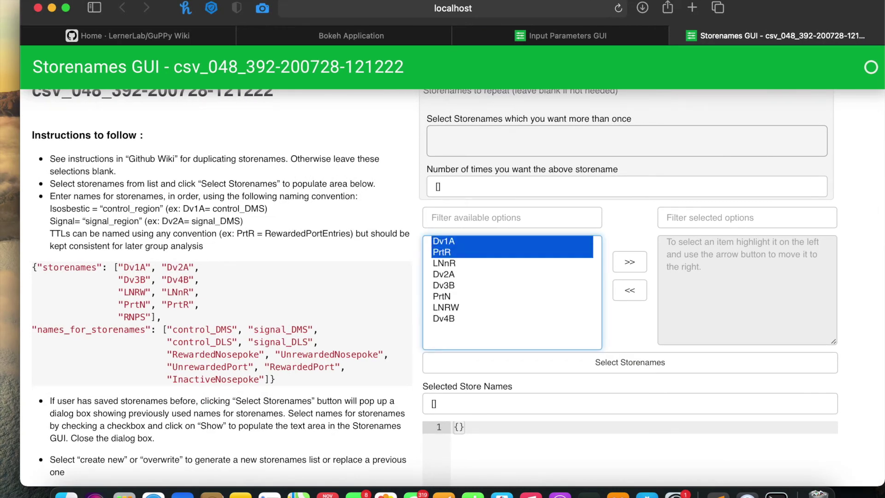
key("shift+Down")
key("shift+Down")
key("shift+Down")
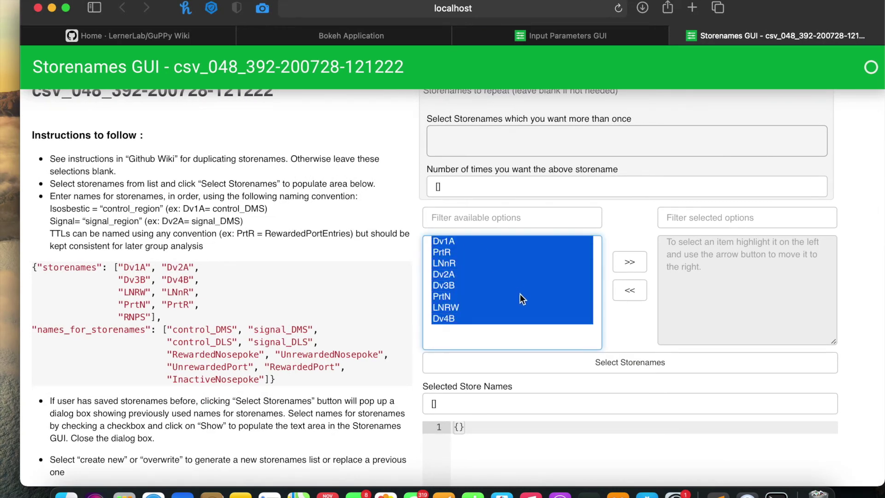
left_click(631, 263)
scroll(397, 294, "down", 3)
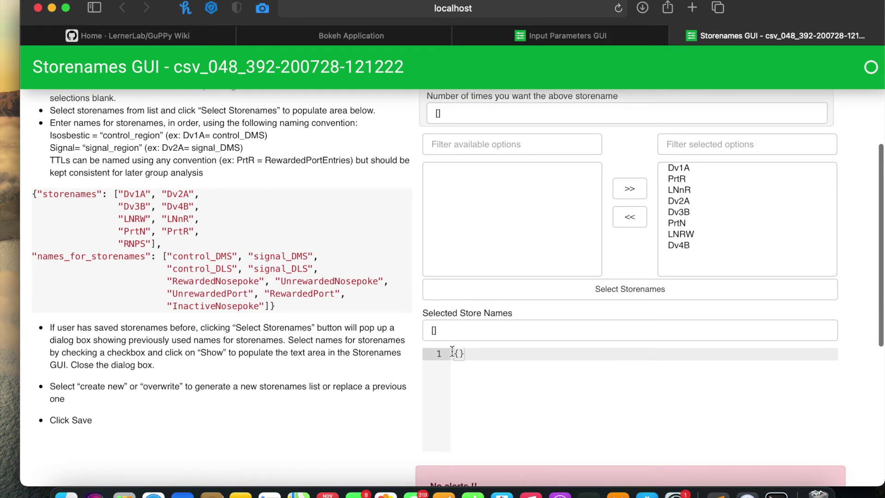
left_click(488, 291)
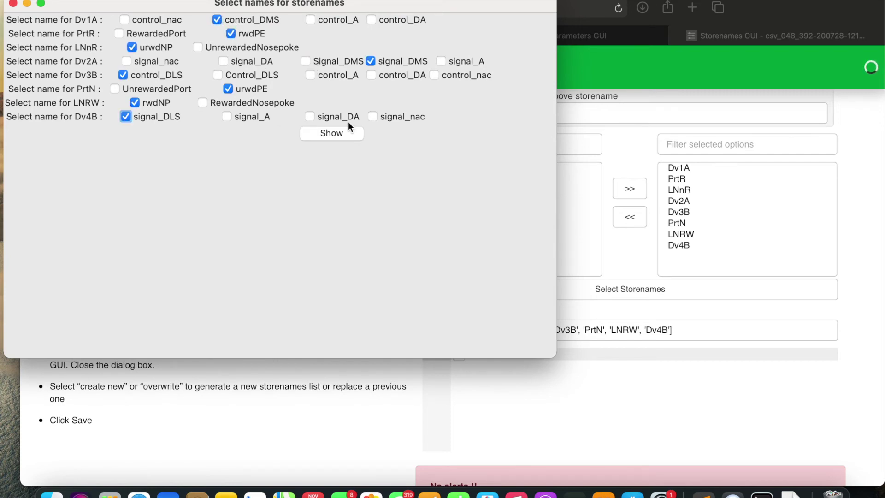
Step: Insert the ticked names (control_DMS, rwdPE, etc.) and move names_for_storenames onto its own line
left_click(344, 132)
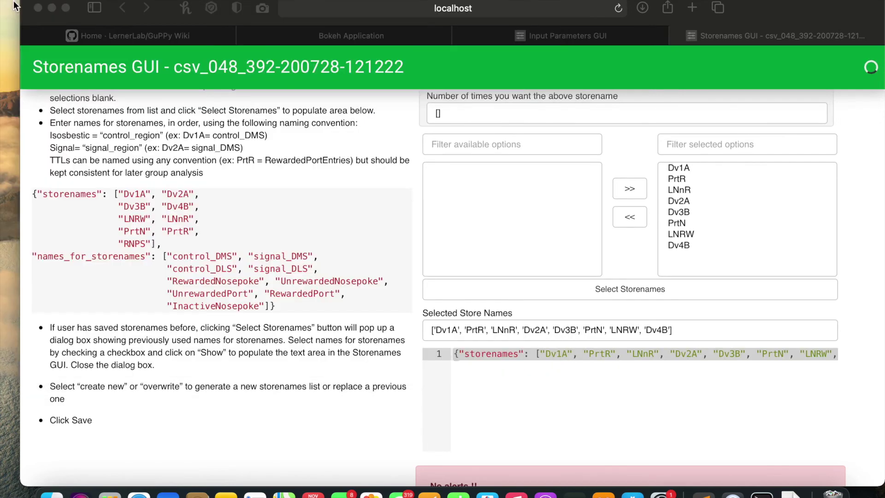
left_click(13, 4)
left_click(550, 377)
scroll(550, 378, "right", 5)
left_click(590, 354)
key("Return")
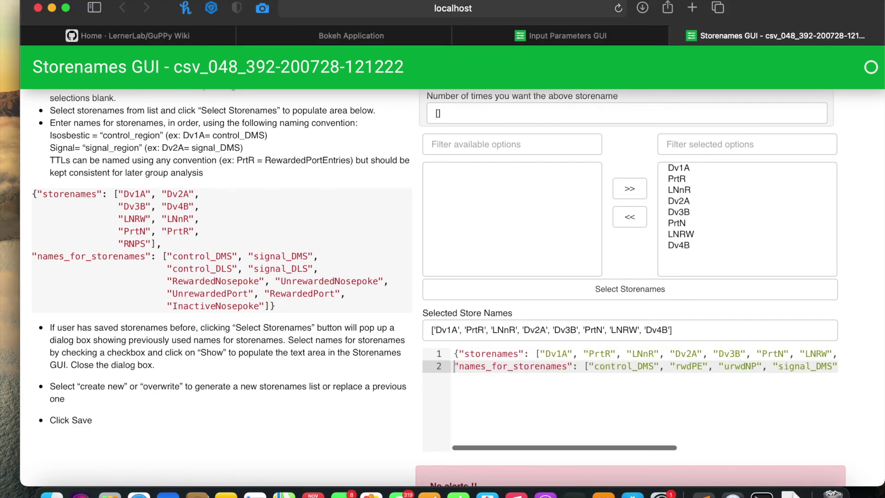
scroll(619, 374, "right", 10)
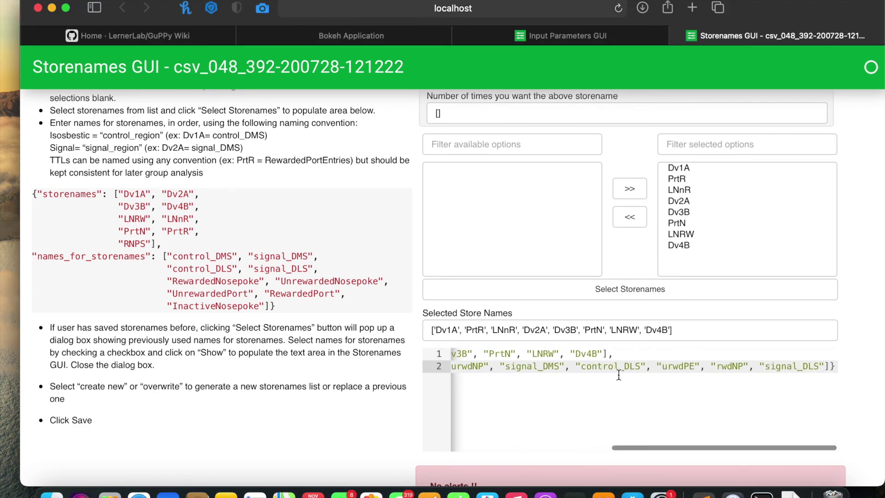
scroll(618, 374, "left", 10)
scroll(328, 395, "down", 5)
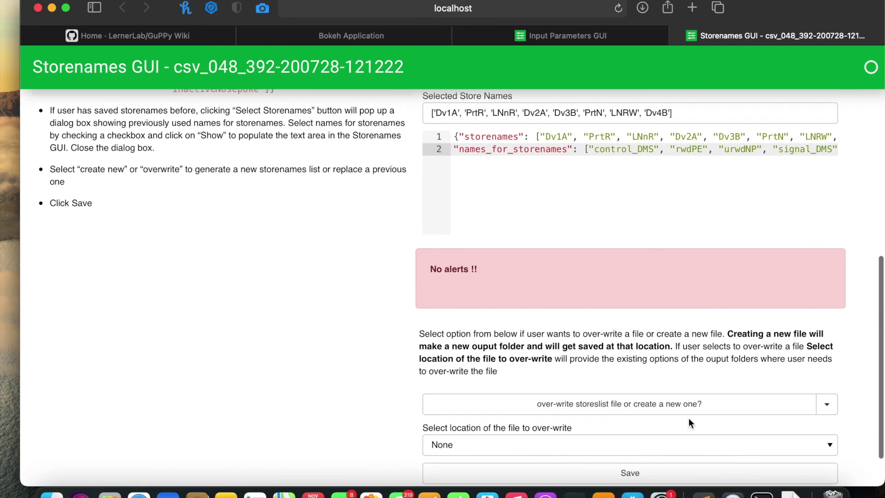
Step: Choose create_new_file, set the location to the output_1 folder, and save the storenames list
left_click(827, 404)
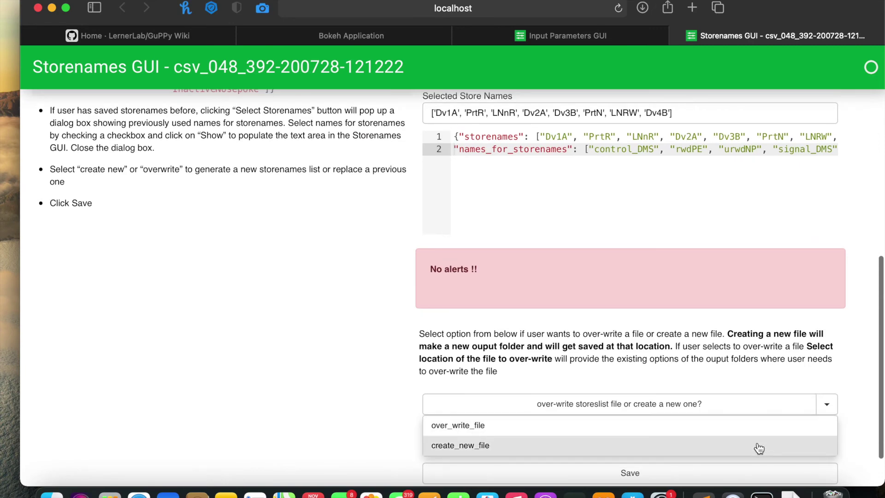
left_click(760, 448)
left_click(700, 438)
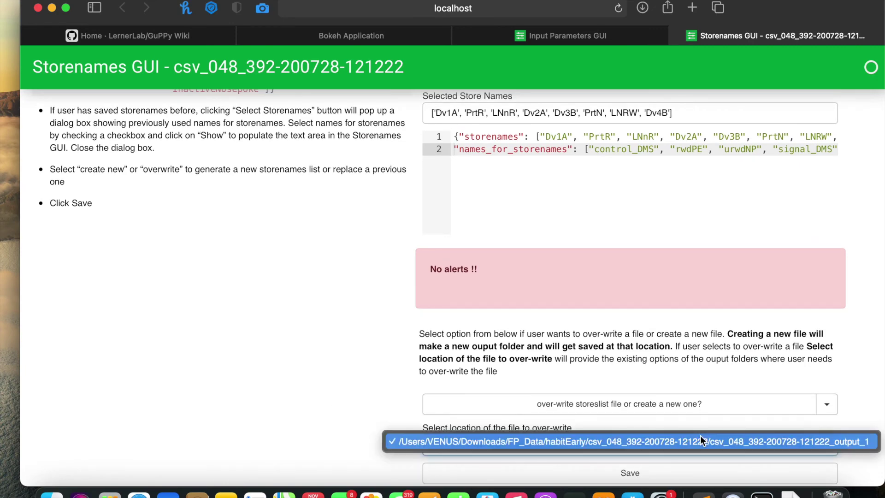
left_click(701, 439)
scroll(701, 437, "down", 2)
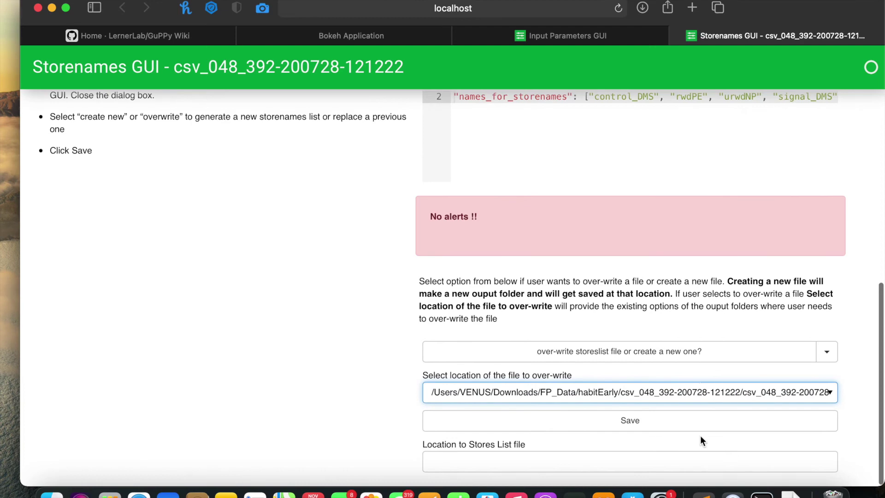
left_click(656, 424)
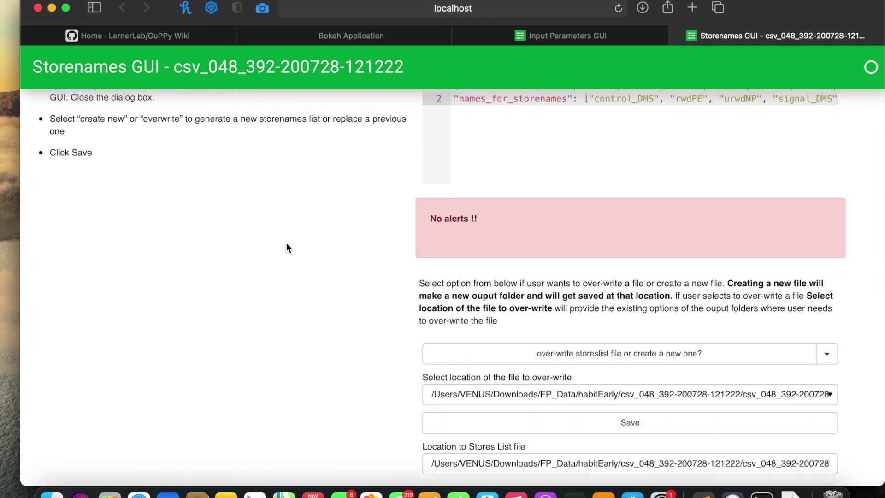
scroll(286, 243, "up", 15)
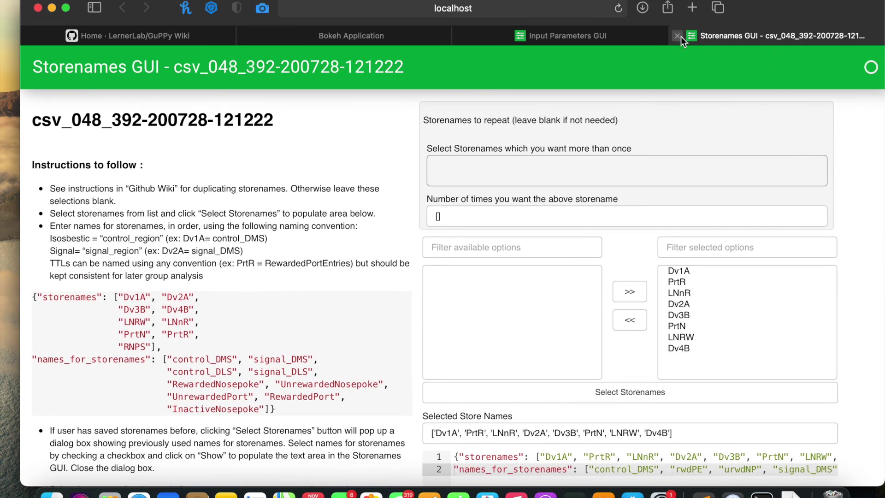
Step: Close the Storenames GUI tab and run Read Raw Data under Step 3
left_click(679, 36)
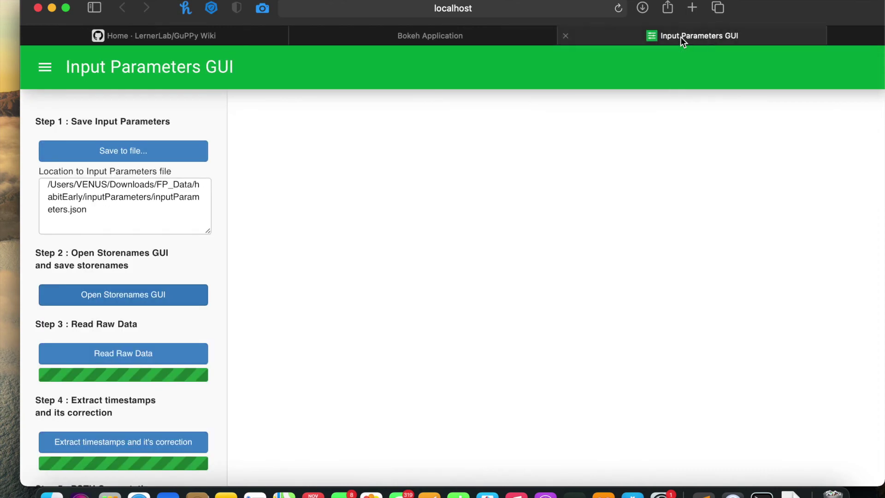
scroll(125, 342, "down", 5)
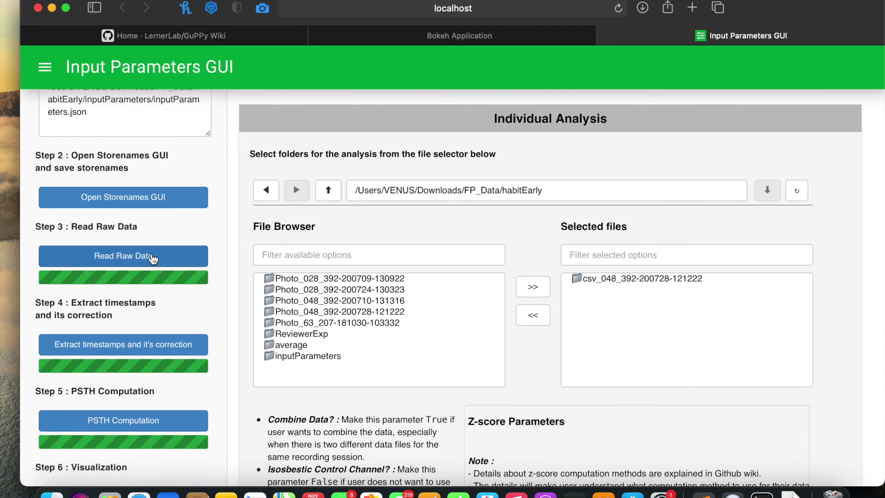
left_click(147, 254)
Step: Bring the GuPPy terminal forward to confirm 'Raw data fetched and saved'
key("ctrl+Right")
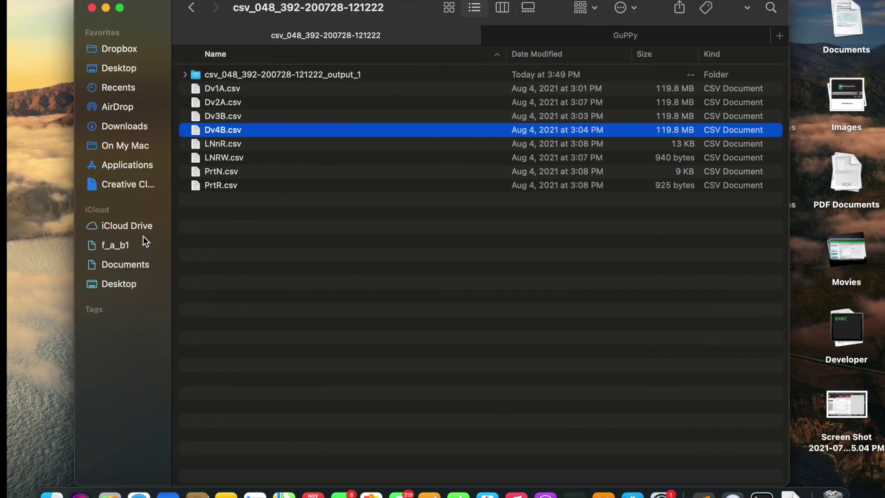
key("ctrl+Up")
left_click(775, 125)
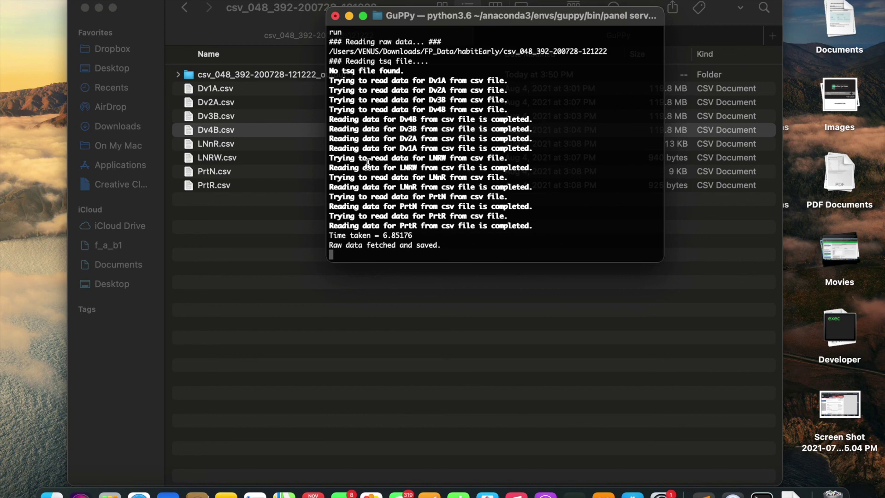
Step: Open output_1 to confirm the eight .hdf5 files, then return to the Input Parameters GUI
left_click(271, 75)
double_click(271, 76)
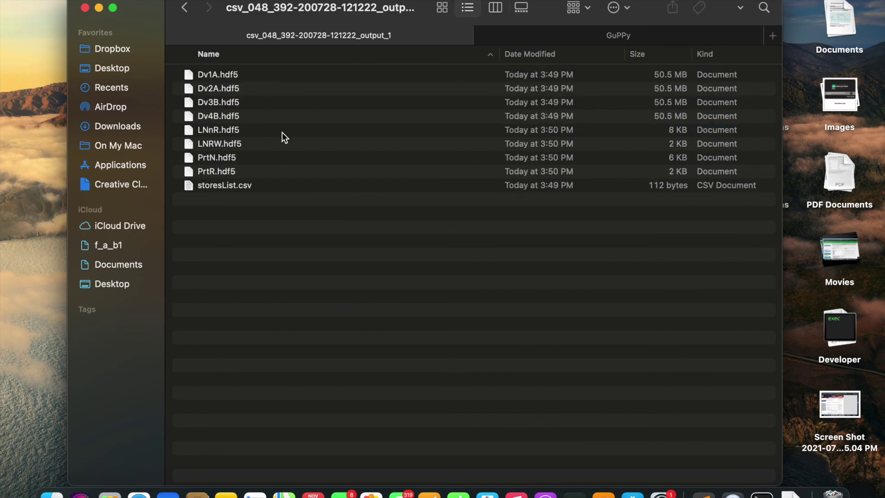
key("super+Tab")
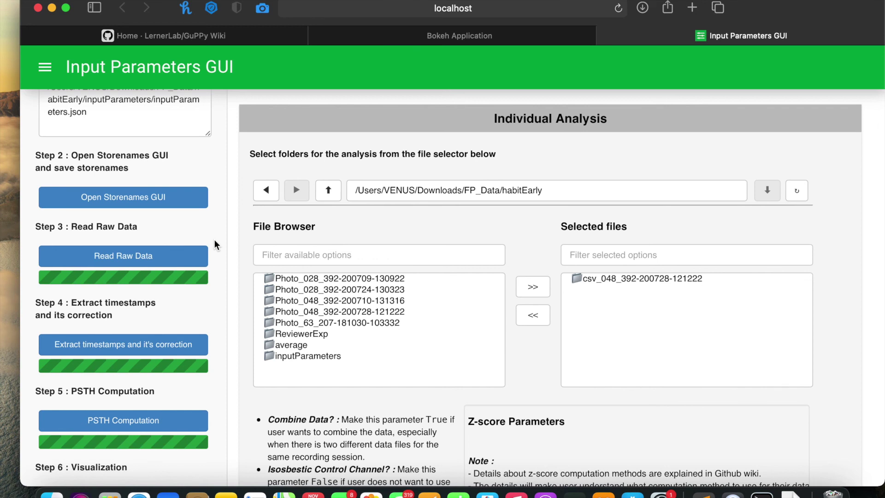
scroll(214, 244, "down", 2)
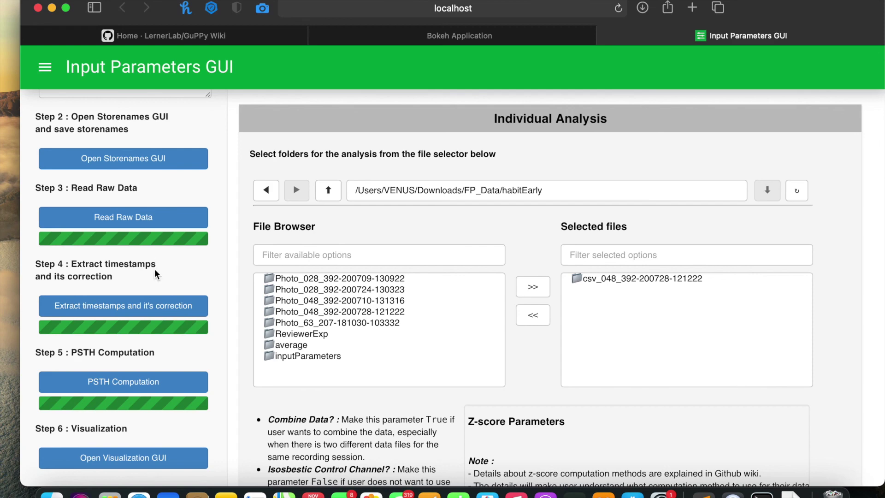
scroll(156, 272, "up", 3)
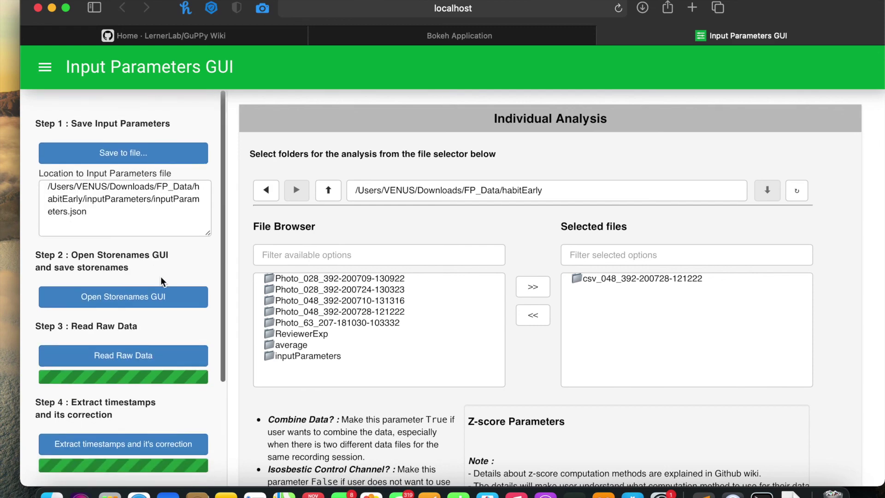
scroll(175, 263, "down", 3)
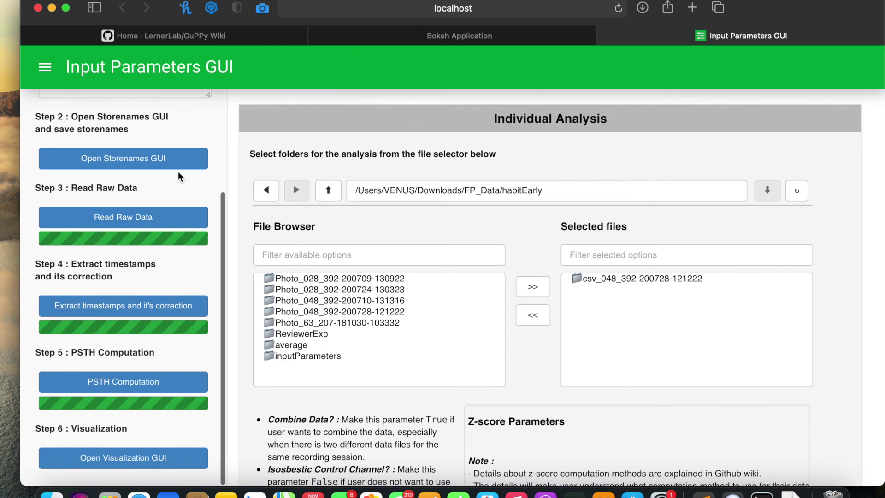
scroll(172, 198, "up", 3)
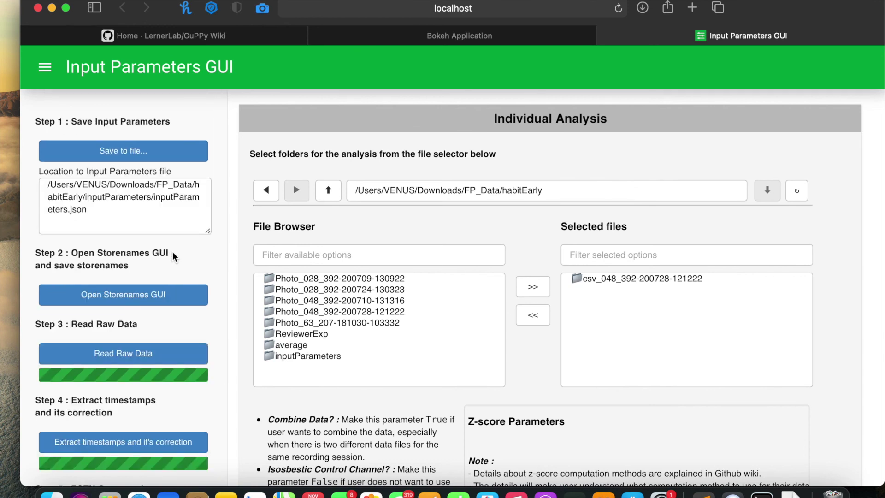